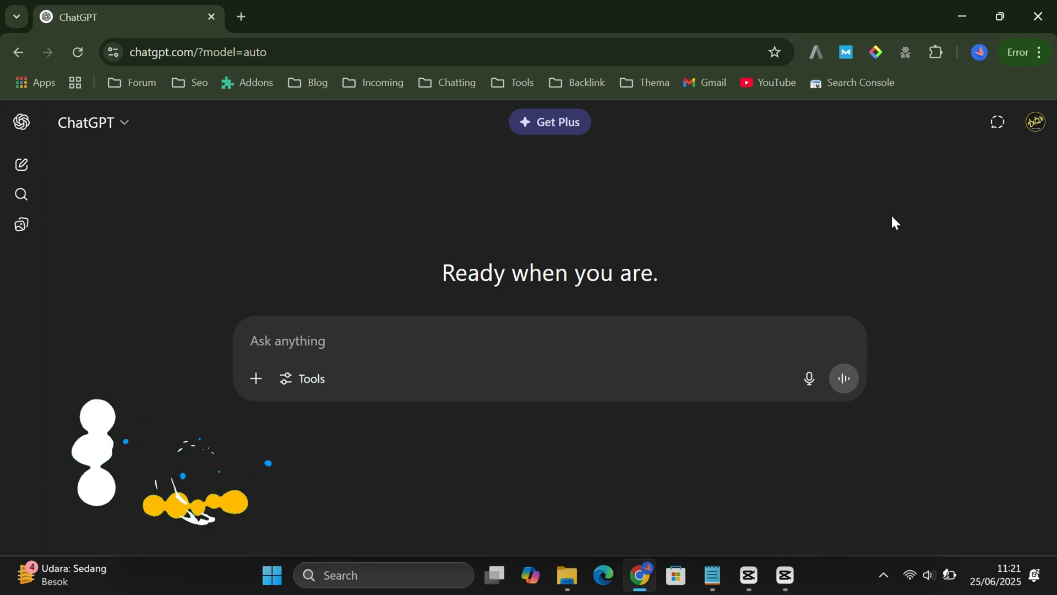
# Bring up the prompts note and highlight Prompt 1's quoted video topic
pyautogui.click(712, 575)
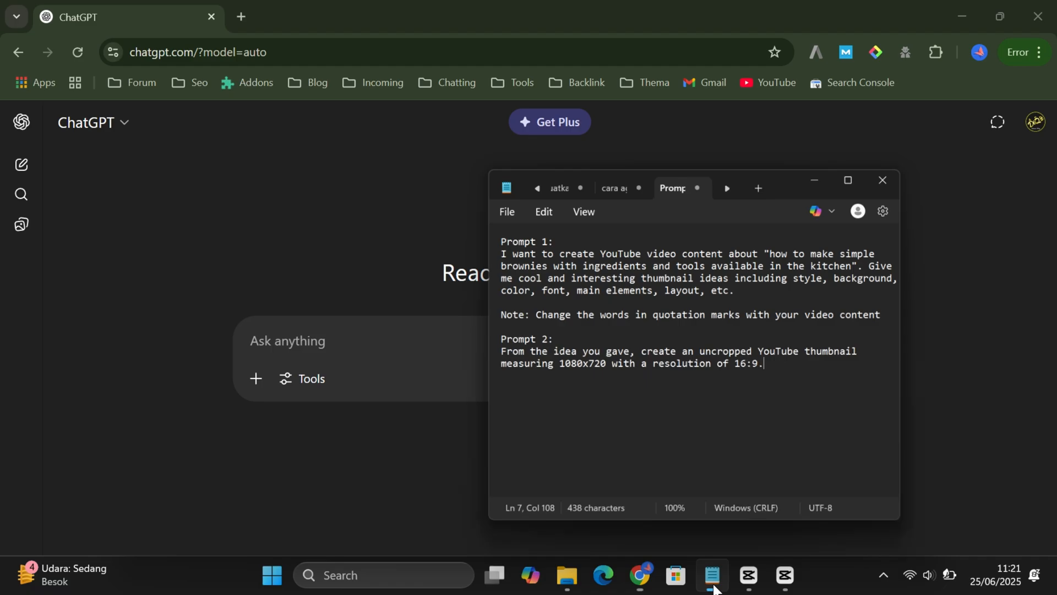
pyautogui.moveTo(802, 128); pyautogui.dragTo(871, 128)
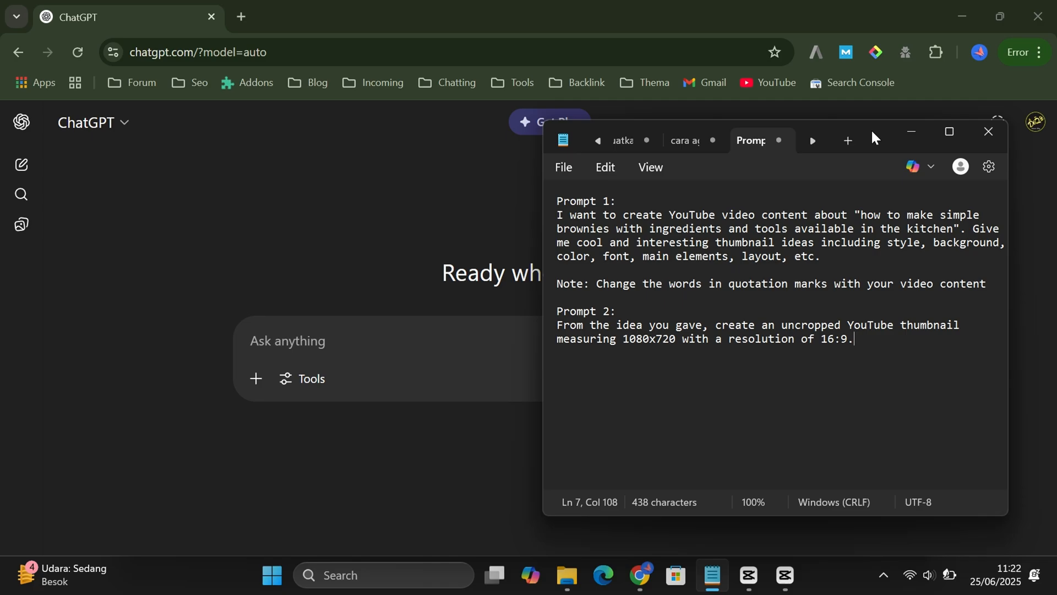
pyautogui.moveTo(861, 219); pyautogui.dragTo(959, 232)
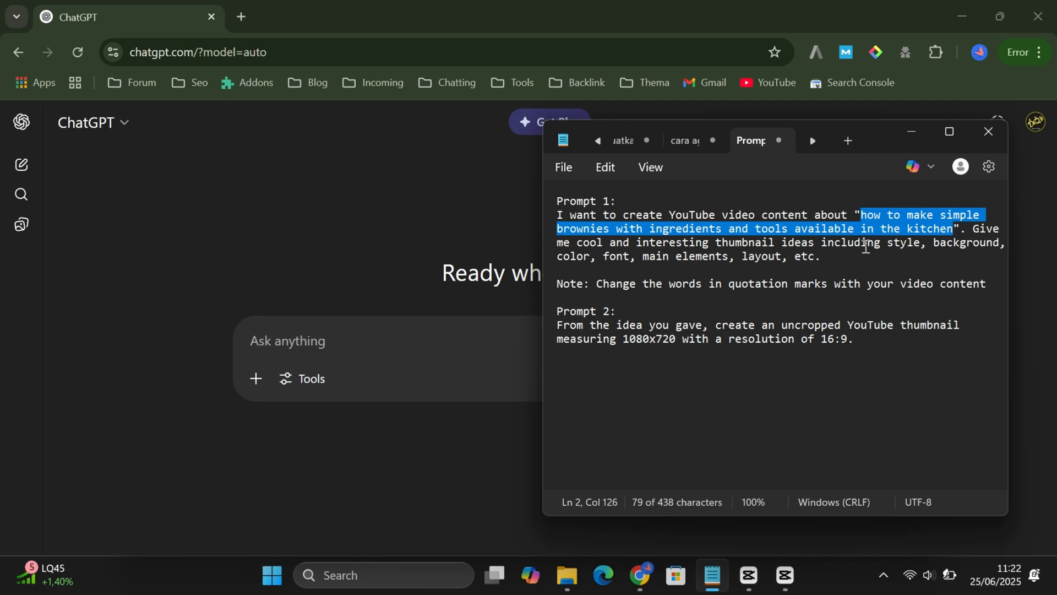
pyautogui.click(864, 246)
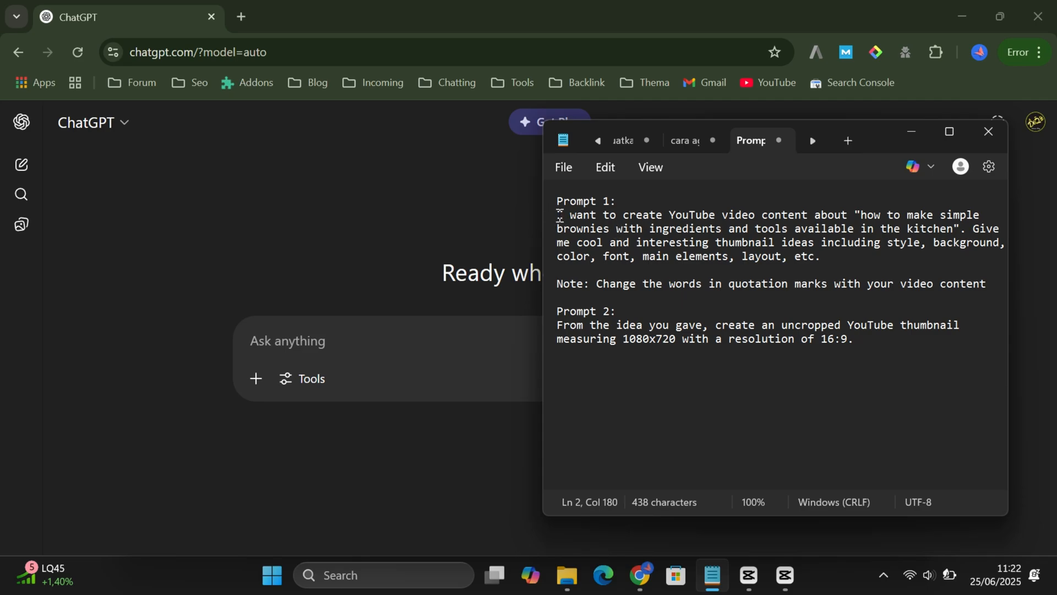
# Copy the whole Prompt 1 brownie-thumbnail request and return to the ChatGPT message box
pyautogui.moveTo(557, 215)
pyautogui.mouseDown()
pyautogui.moveTo(908, 265)
pyautogui.moveTo(820, 248)
pyautogui.moveTo(824, 259)
pyautogui.mouseUp()
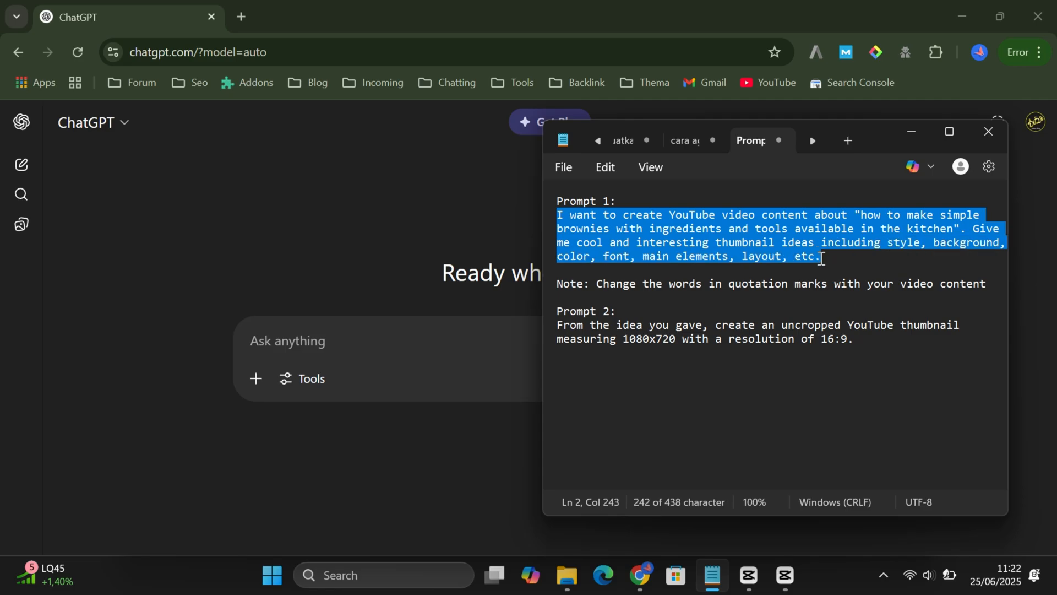
pyautogui.rightClick(823, 227)
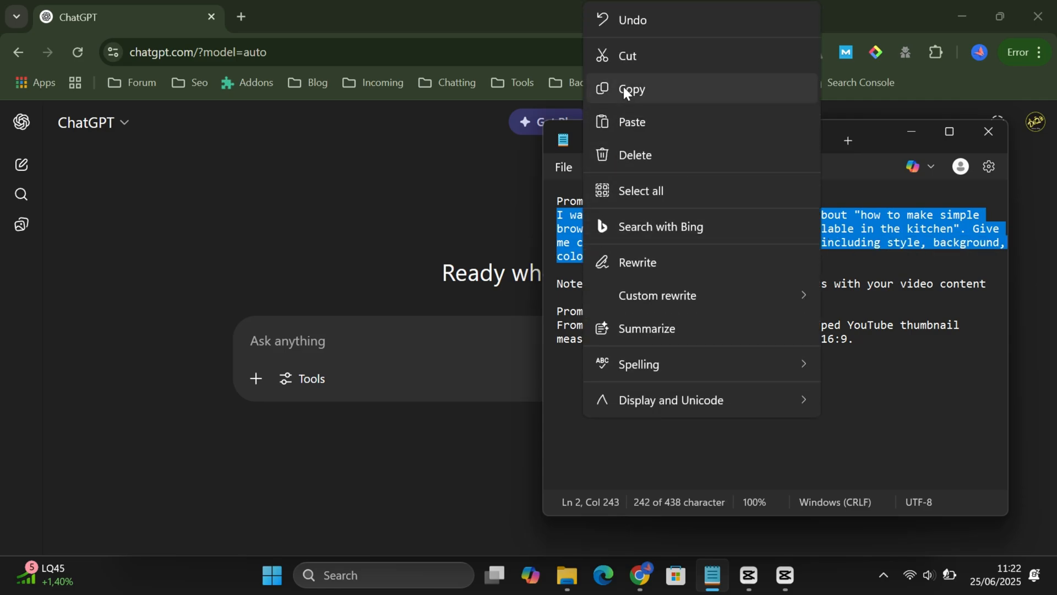
pyautogui.click(624, 87)
pyautogui.click(413, 341)
# Paste Prompt 1 into the chat and send it to ChatGPT
pyautogui.rightClick(442, 341)
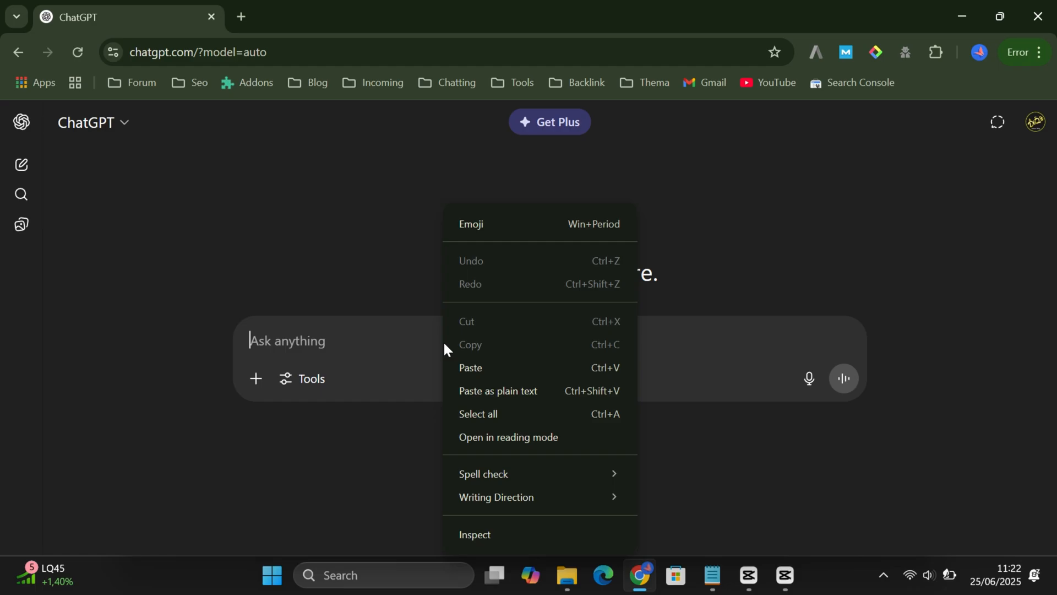
pyautogui.click(480, 368)
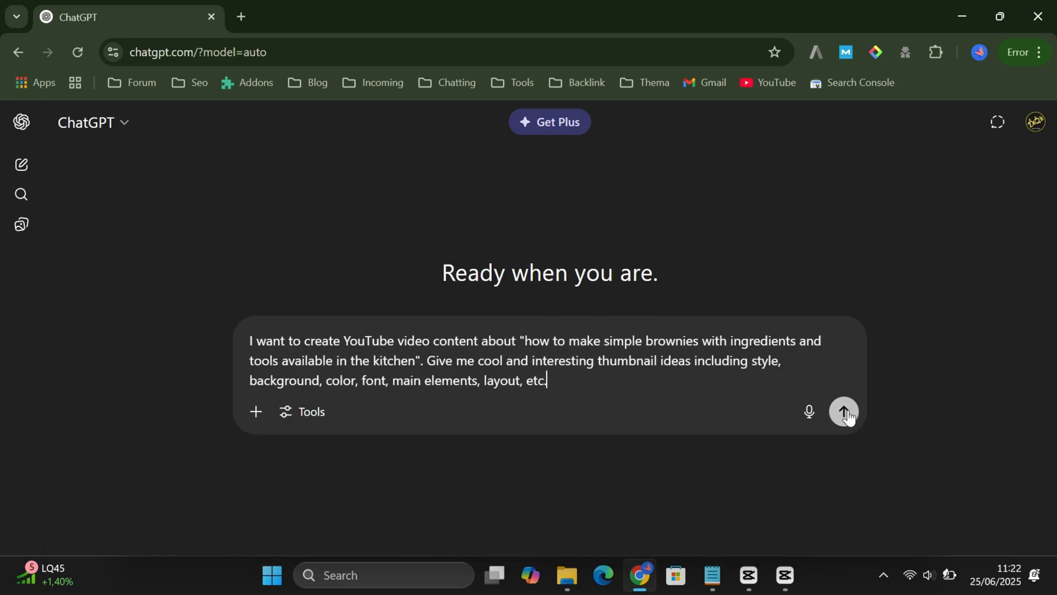
pyautogui.press('Return')
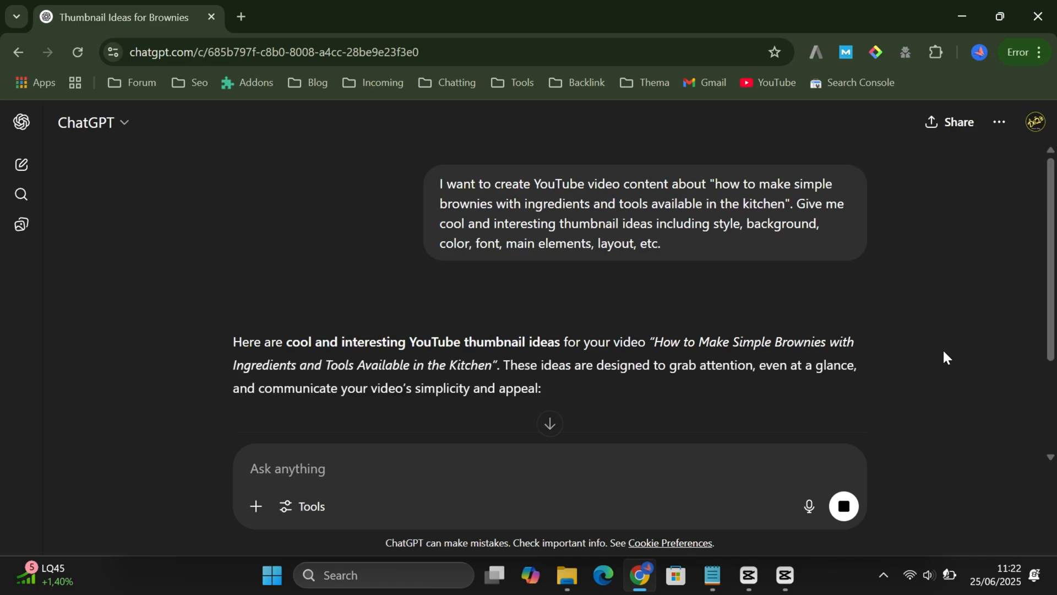
pyautogui.scroll(-5, 939, 314)
pyautogui.scroll(-5, 939, 315)
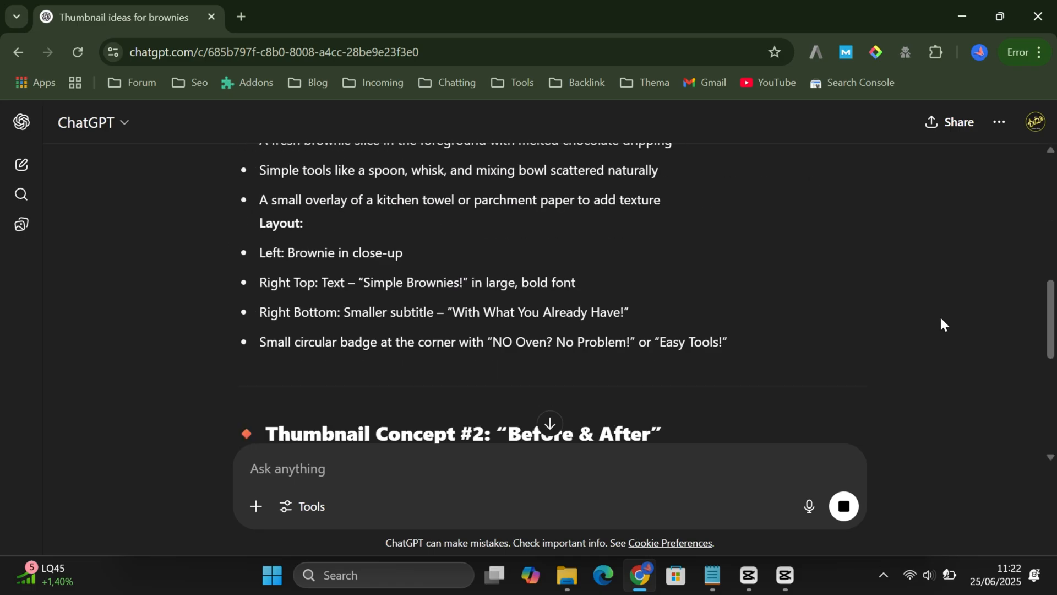
pyautogui.scroll(-5, 942, 318)
pyautogui.scroll(-5, 942, 318)
pyautogui.scroll(-5, 942, 317)
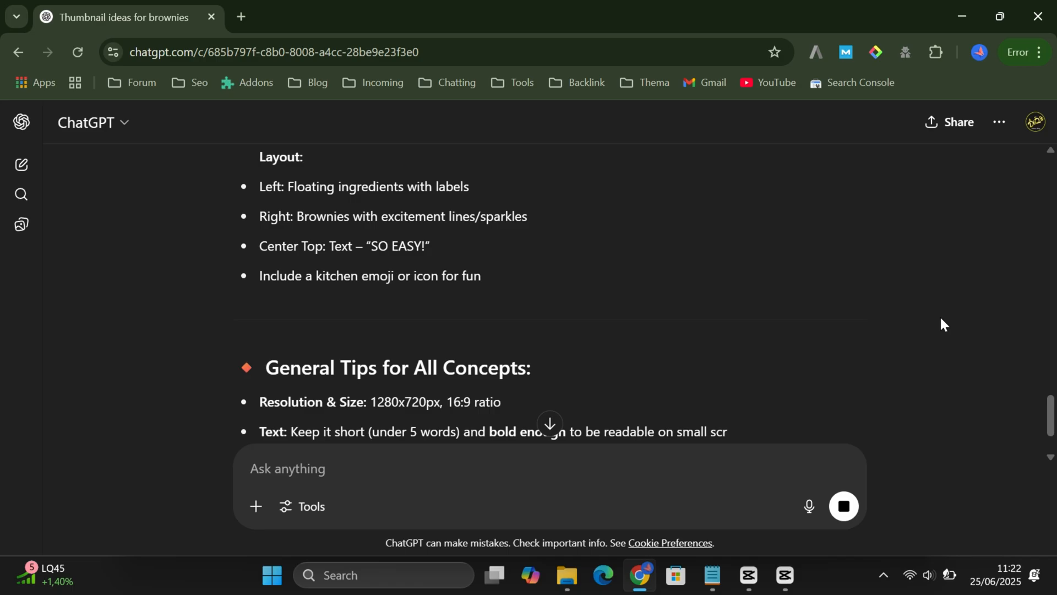
pyautogui.scroll(4, 939, 315)
pyautogui.scroll(6, 939, 315)
pyautogui.scroll(5, 831, 291)
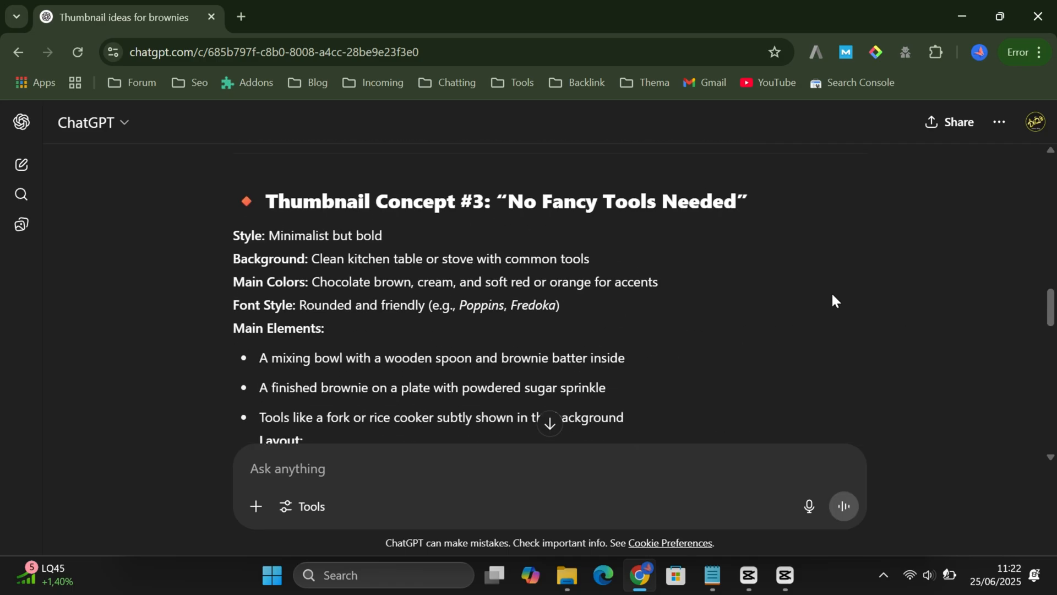
pyautogui.scroll(6, 832, 291)
pyautogui.scroll(-3, 831, 292)
pyautogui.scroll(8, 831, 292)
pyautogui.scroll(-1, 831, 292)
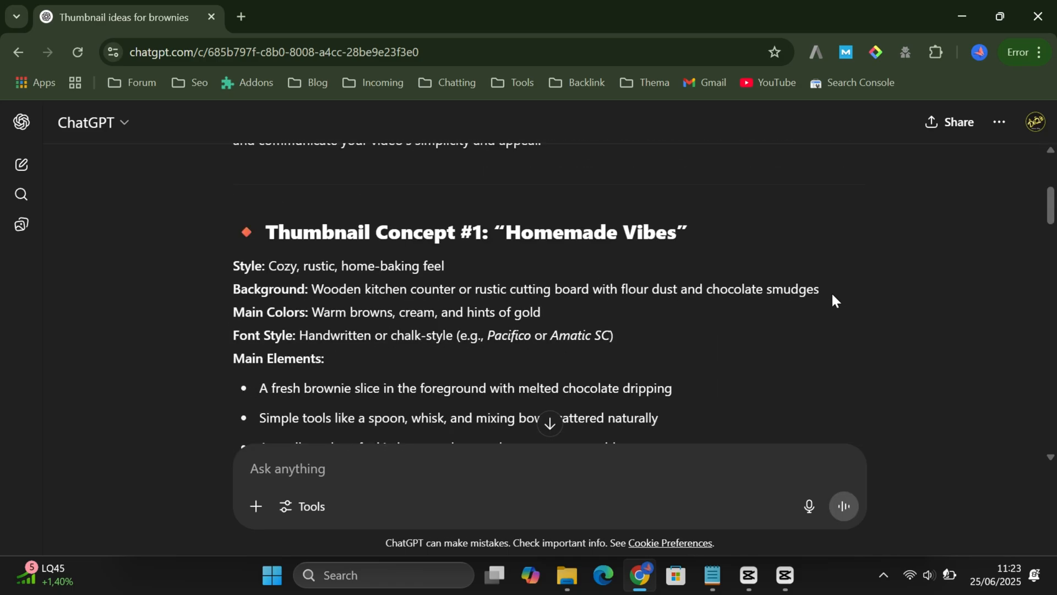
pyautogui.scroll(-1, 831, 292)
pyautogui.scroll(-5, 831, 291)
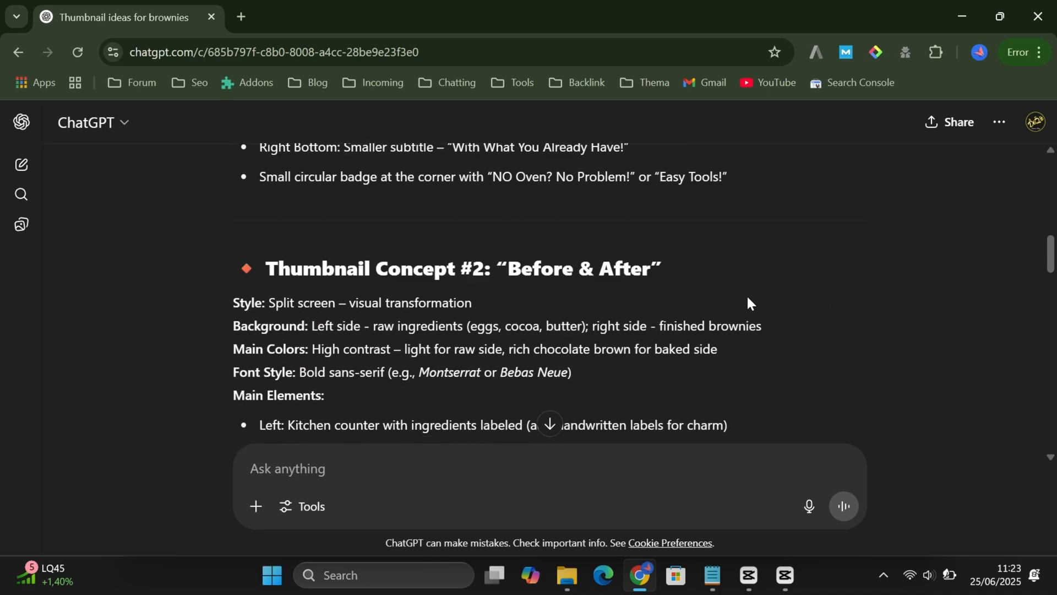
pyautogui.scroll(-2, 746, 294)
pyautogui.scroll(1, 693, 327)
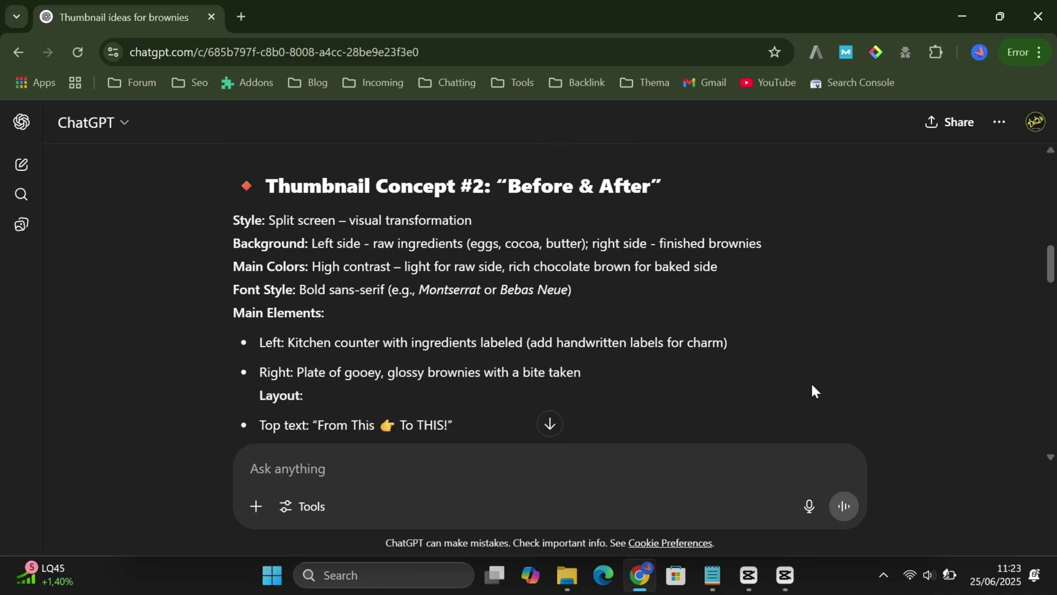
# Switch to Prompt 2 in the note and edit it to read "From the idea (thumbnail concept #4) you gave…"
pyautogui.click(713, 576)
pyautogui.click(558, 325)
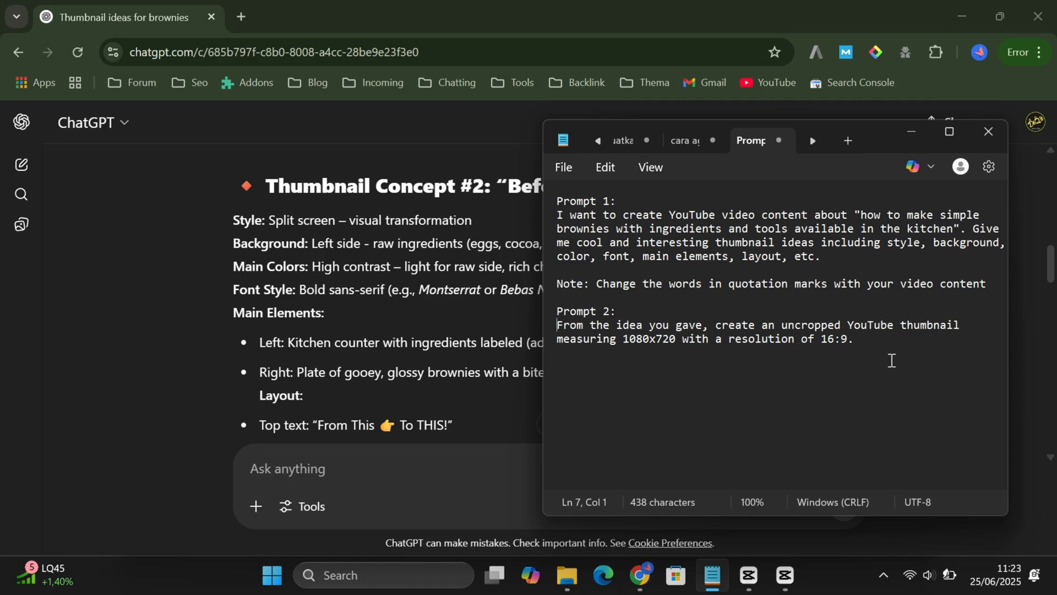
pyautogui.keyDown('shift'); pyautogui.click(884, 342); pyautogui.keyUp('shift')
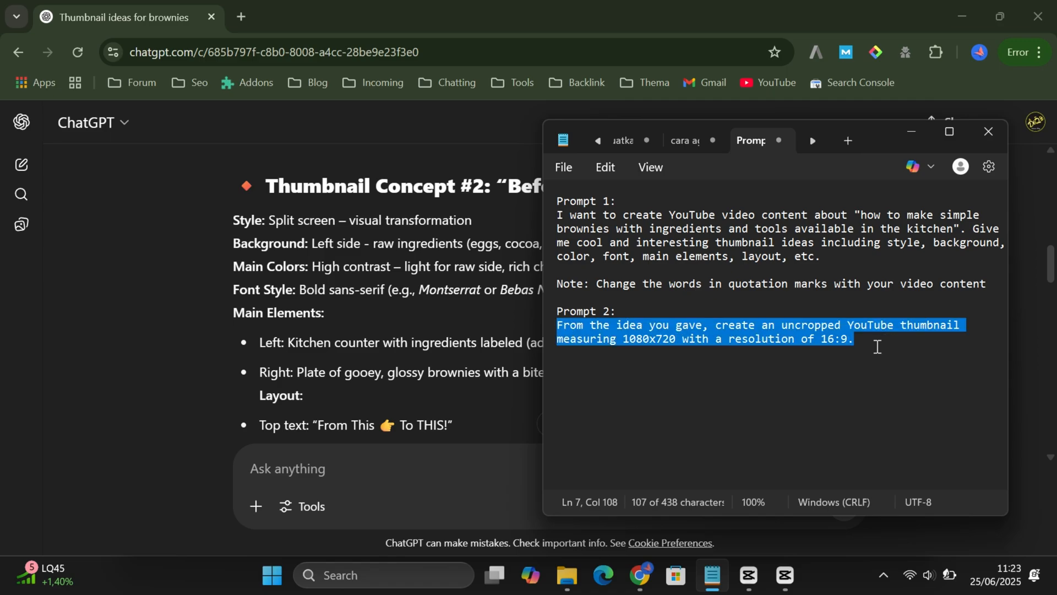
pyautogui.click(791, 336)
pyautogui.click(647, 325)
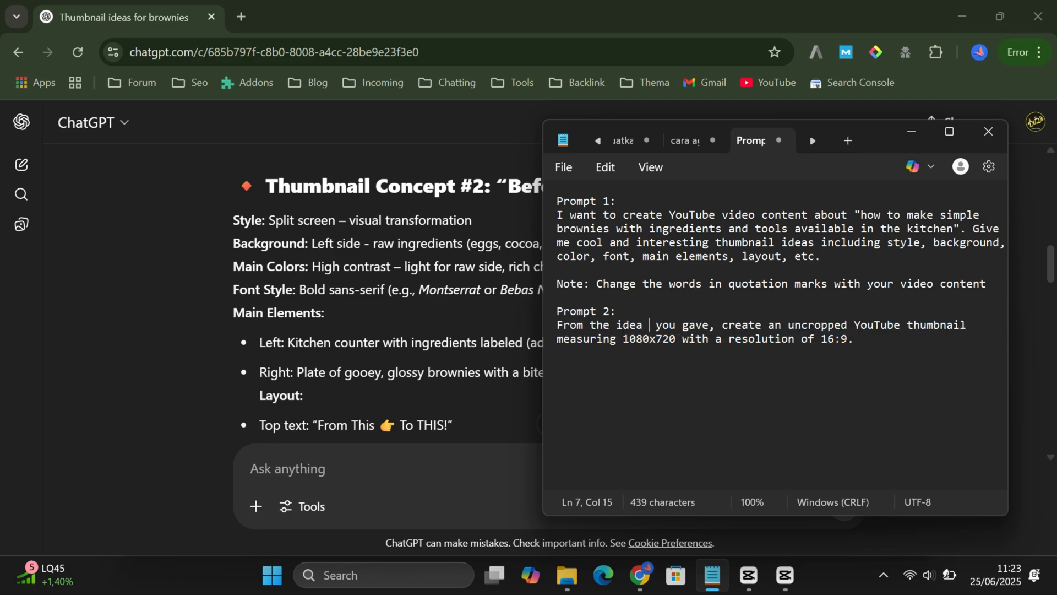
pyautogui.write('(')
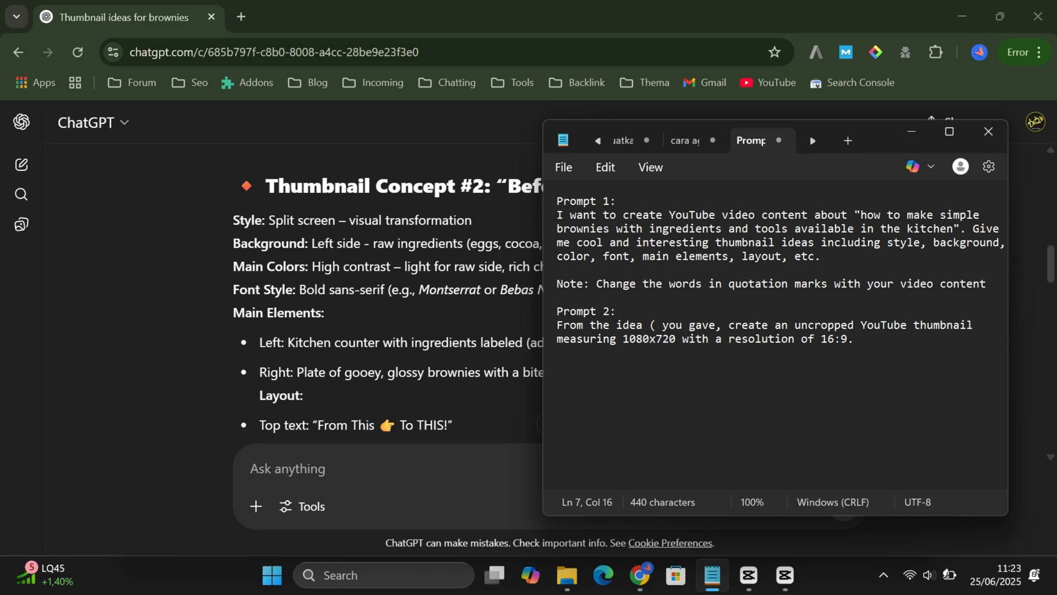
pyautogui.write('thumb')
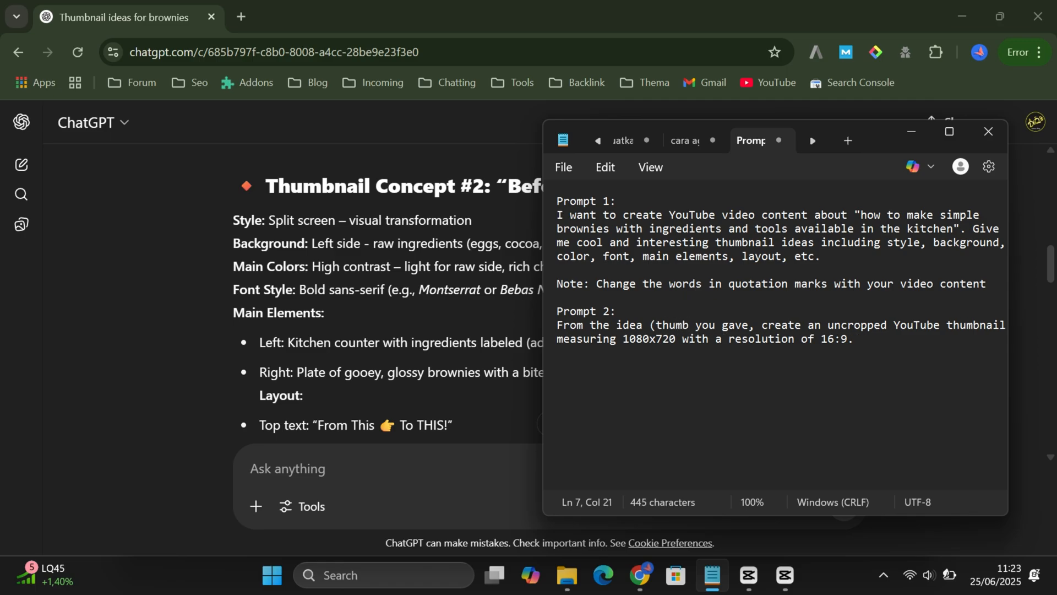
pyautogui.write('nail co')
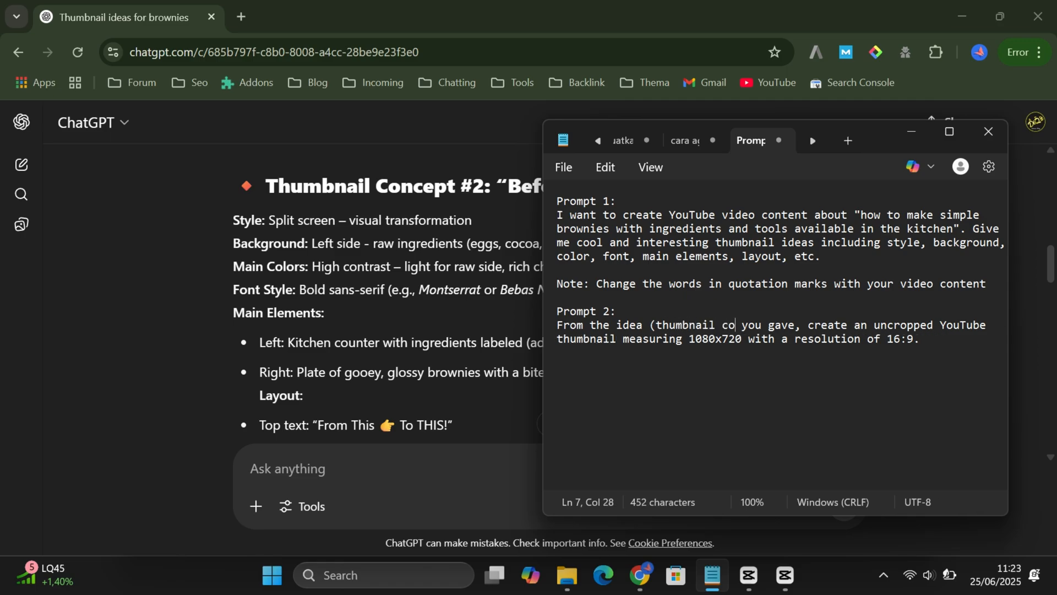
pyautogui.write('ncept')
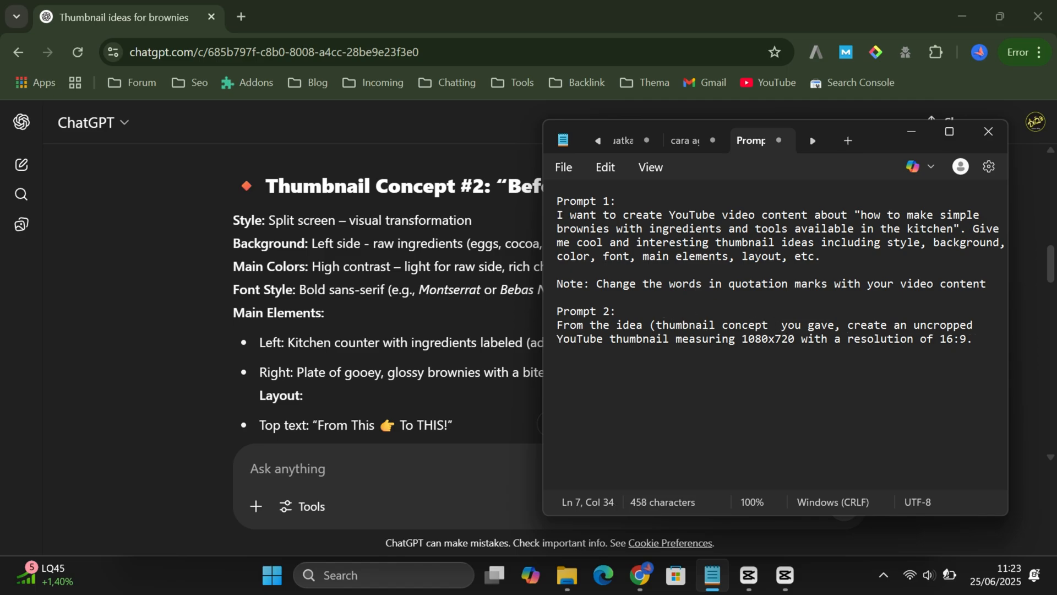
pyautogui.write(' #4')
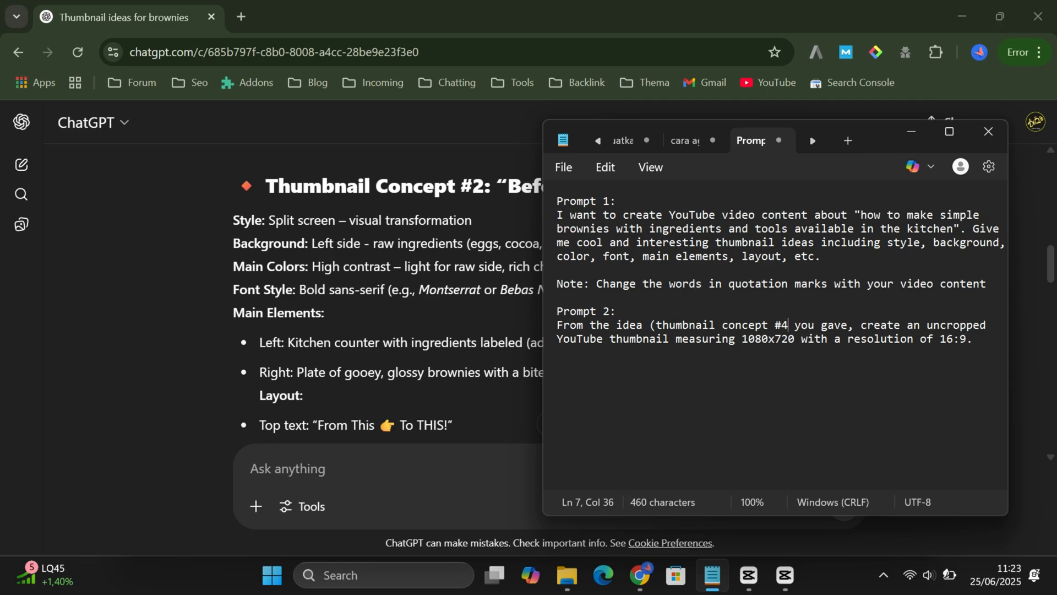
pyautogui.write(')')
# Select the whole edited Prompt 2 sentence
pyautogui.click(558, 325)
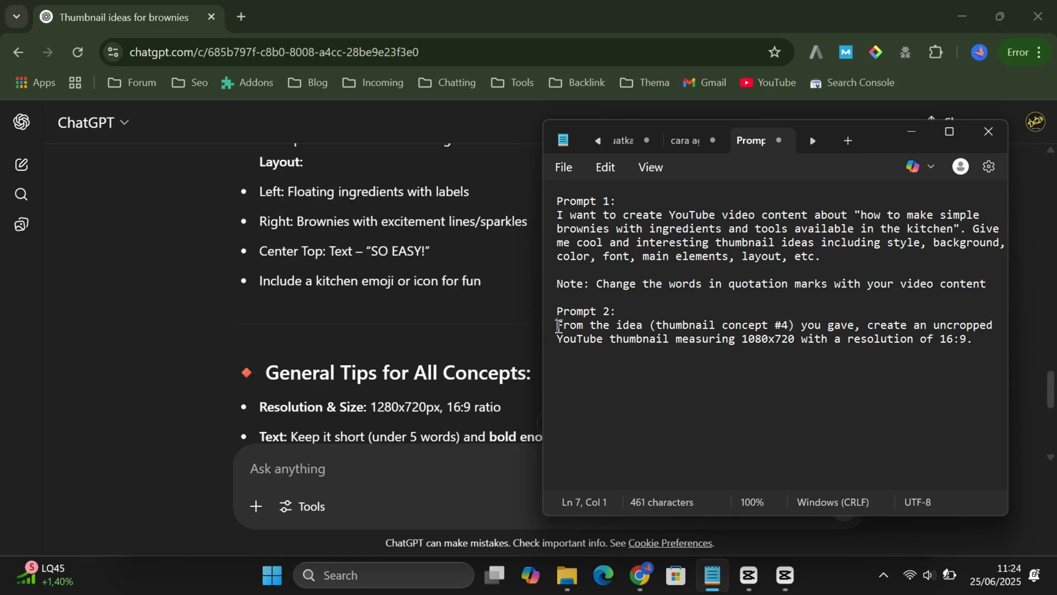
pyautogui.keyDown('shift'); pyautogui.click(982, 341); pyautogui.keyUp('shift')
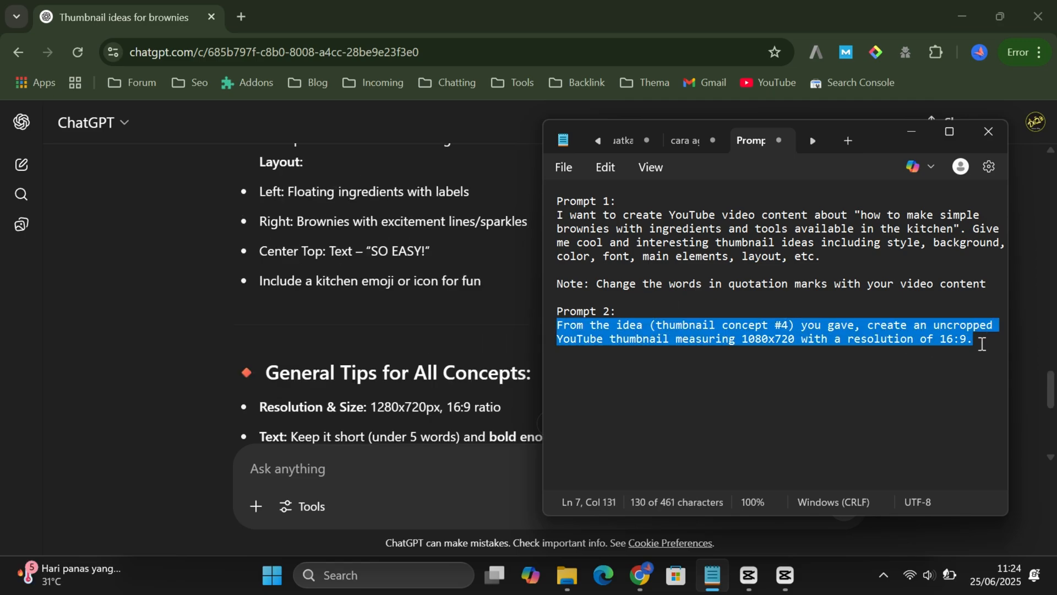
# Copy the Prompt 2 sentence, paste it into the ChatGPT chat and send it
pyautogui.hotkey('ctrl', 'c')
pyautogui.click(166, 290)
pyautogui.scroll(-5, 442, 321)
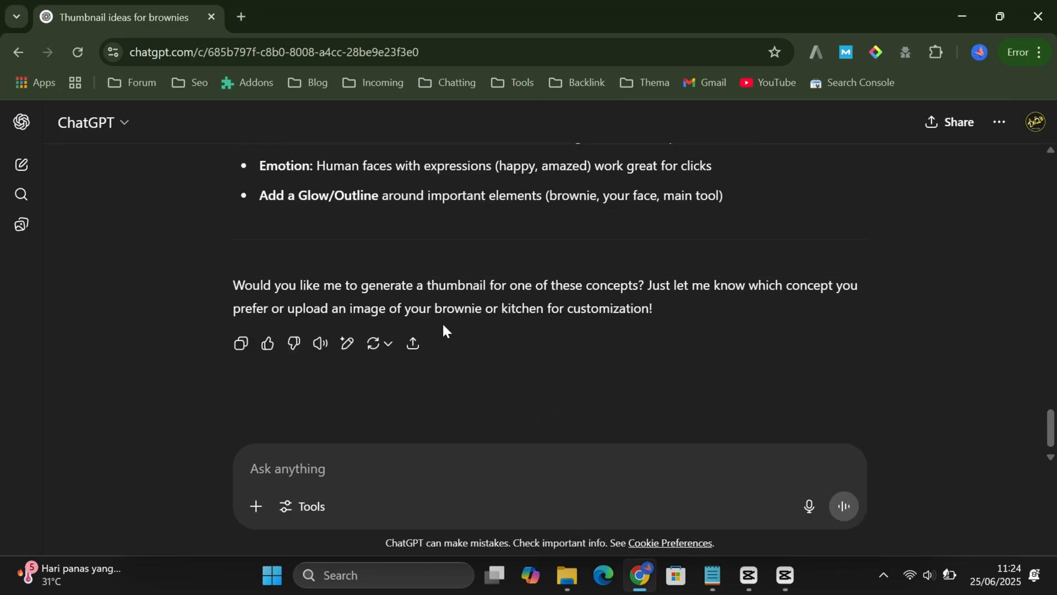
pyautogui.click(363, 467)
pyautogui.hotkey('ctrl', 'v')
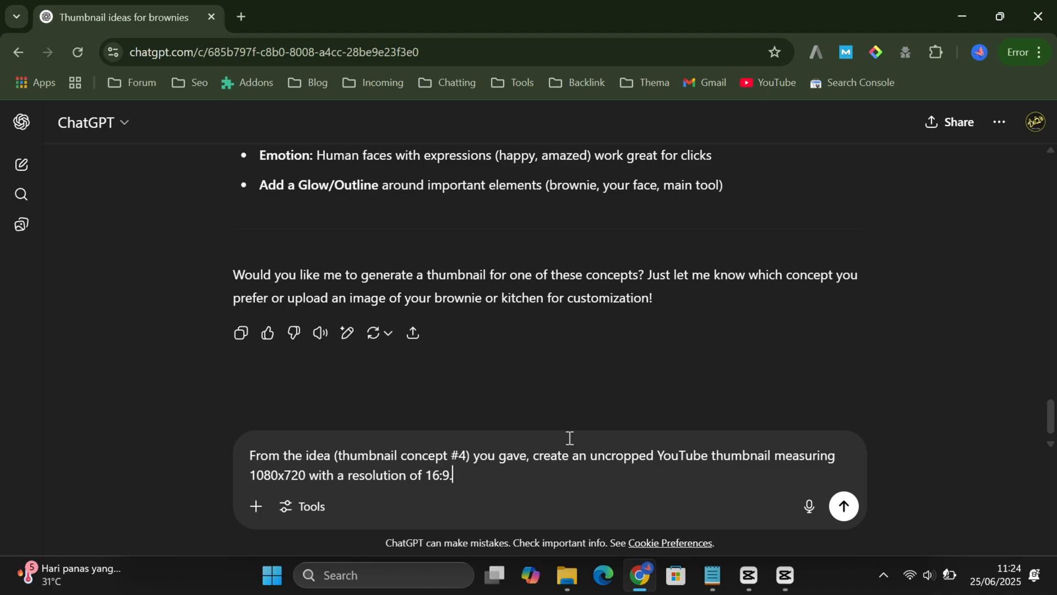
pyautogui.press('Return')
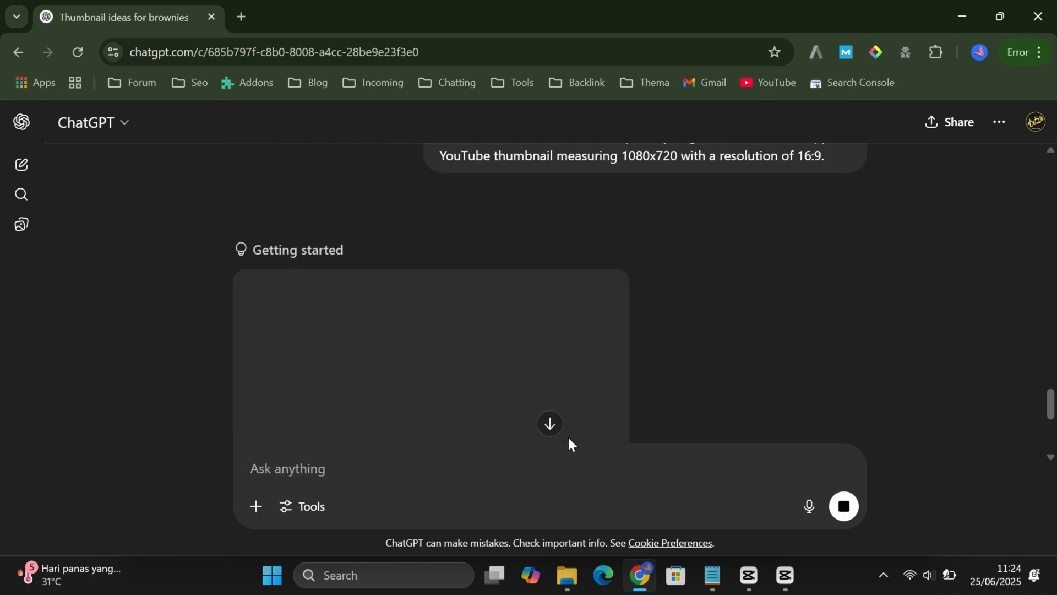
pyautogui.scroll(1, 913, 351)
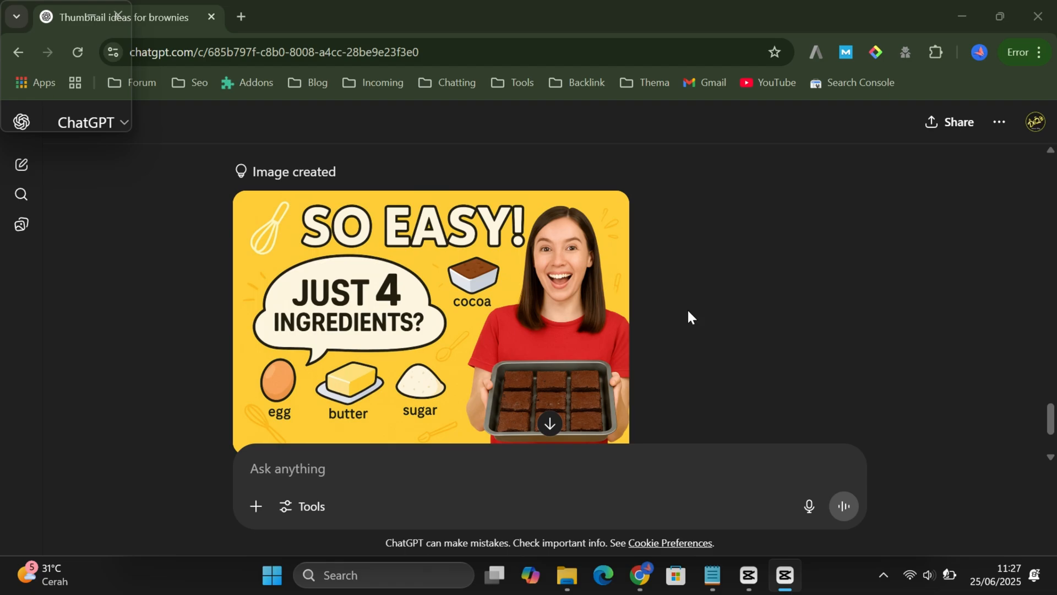
pyautogui.scroll(-1, 558, 332)
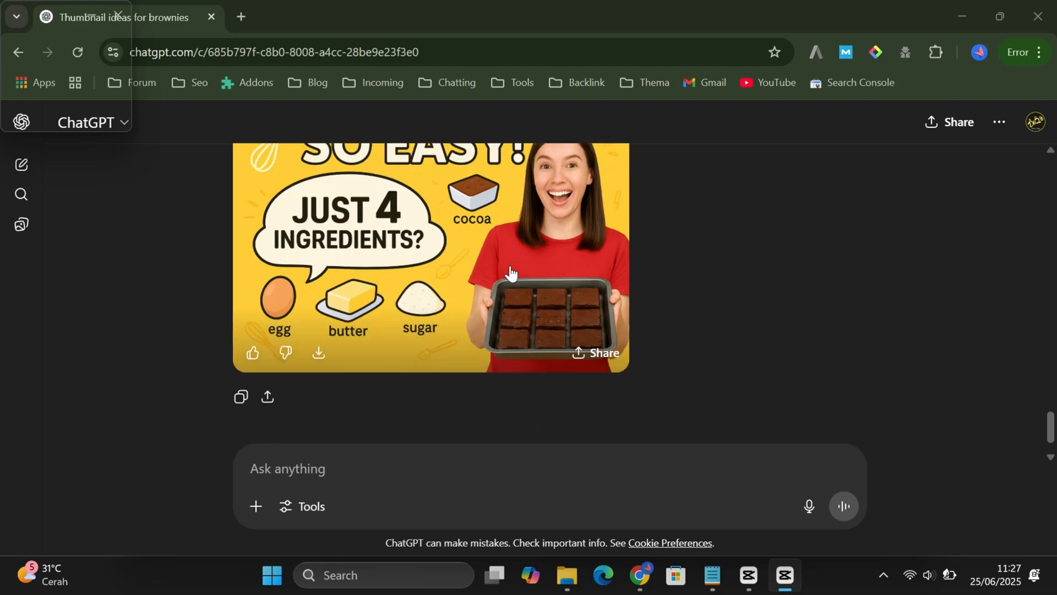
pyautogui.scroll(1, 538, 304)
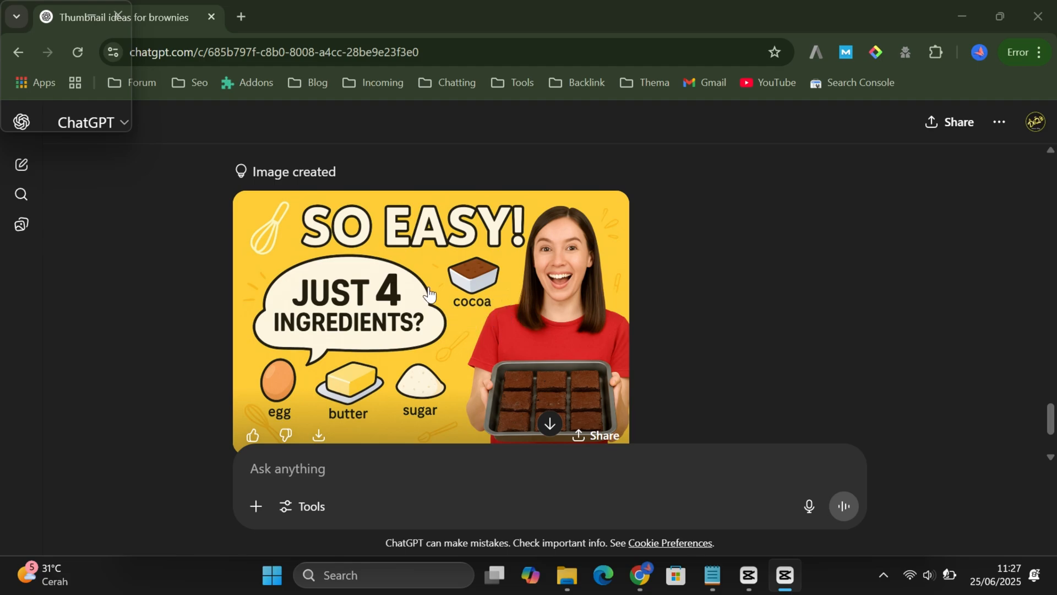
# View the generated 'SO EASY! JUST 4 INGREDIENTS?' brownie thumbnail at full size
pyautogui.click(544, 313)
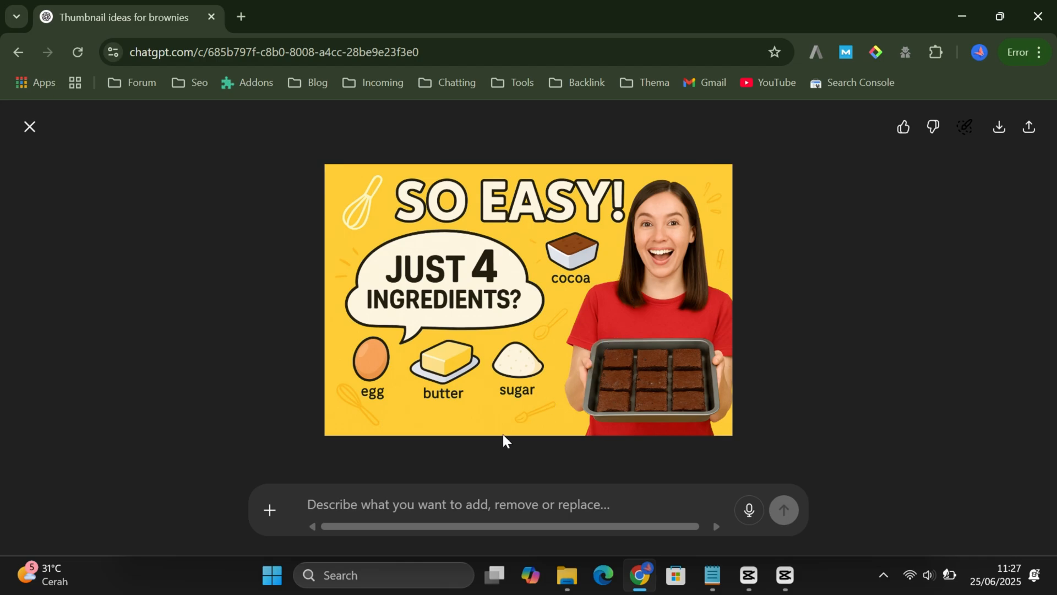
# Focus the edit prompt briefly, then download the thumbnail as a PNG
pyautogui.click(438, 507)
pyautogui.click(999, 127)
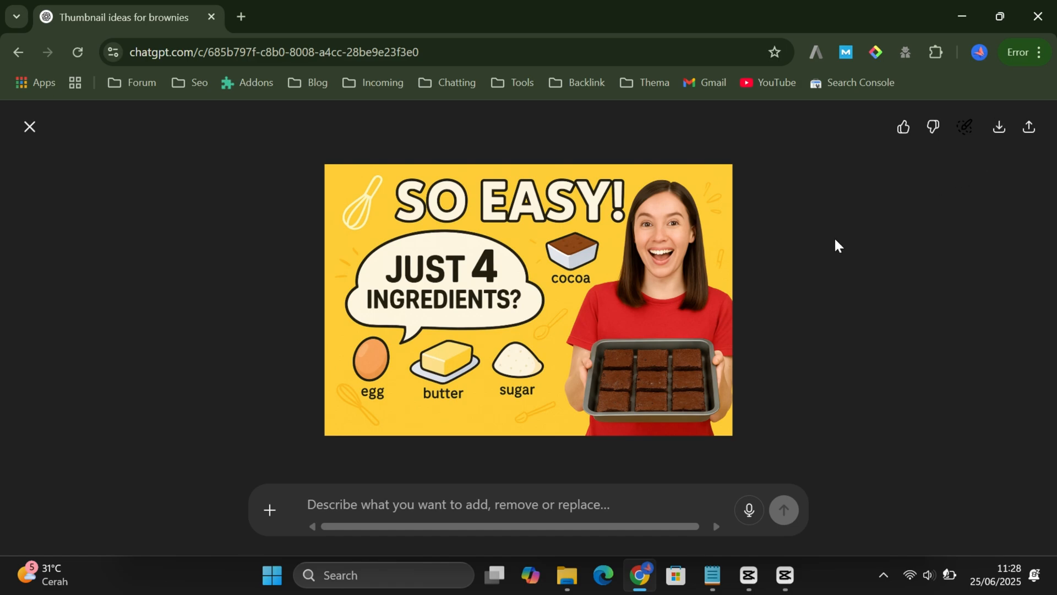